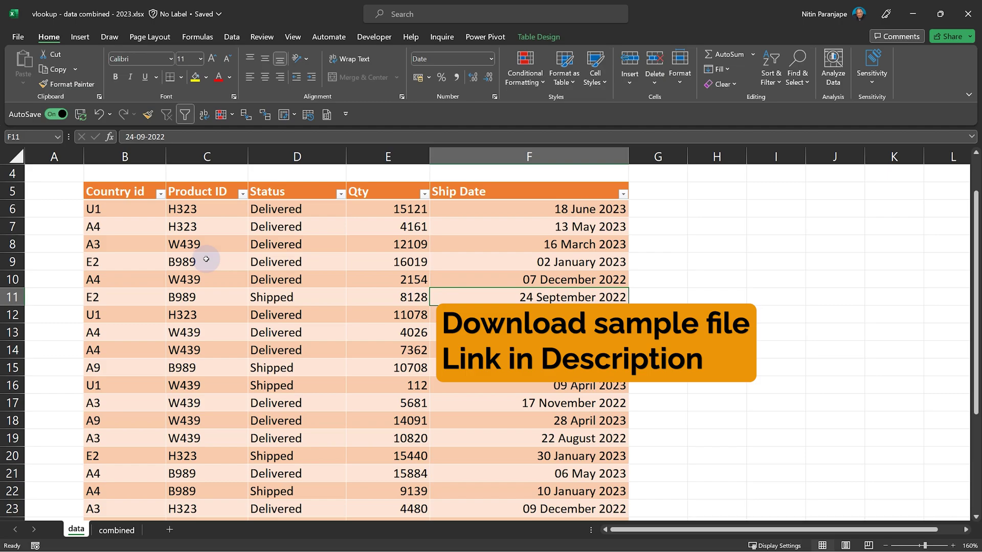
Step: Check a Product ID in the order data, then view the Country and Product lookup workbooks
click(206, 260)
key(ctrl+Tab)
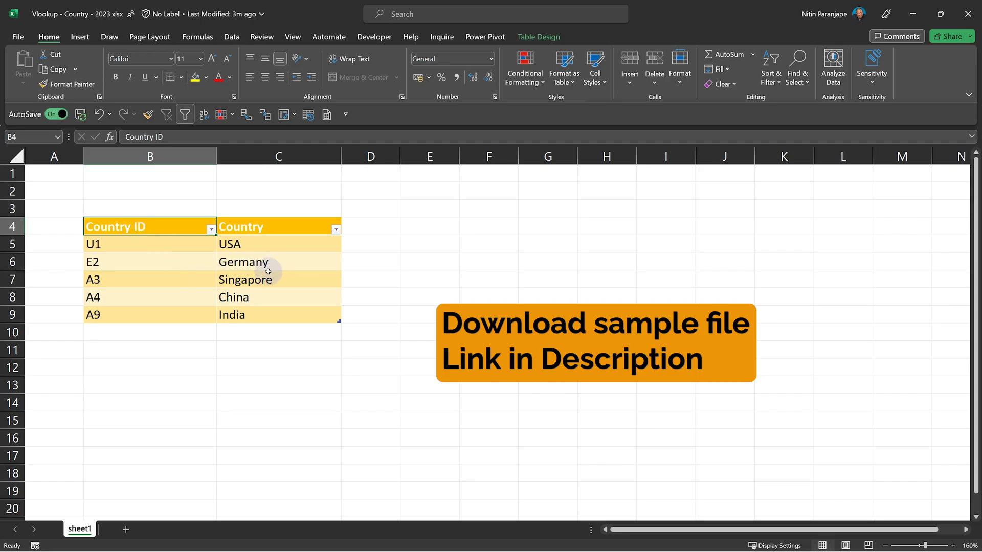
key(ctrl+Tab)
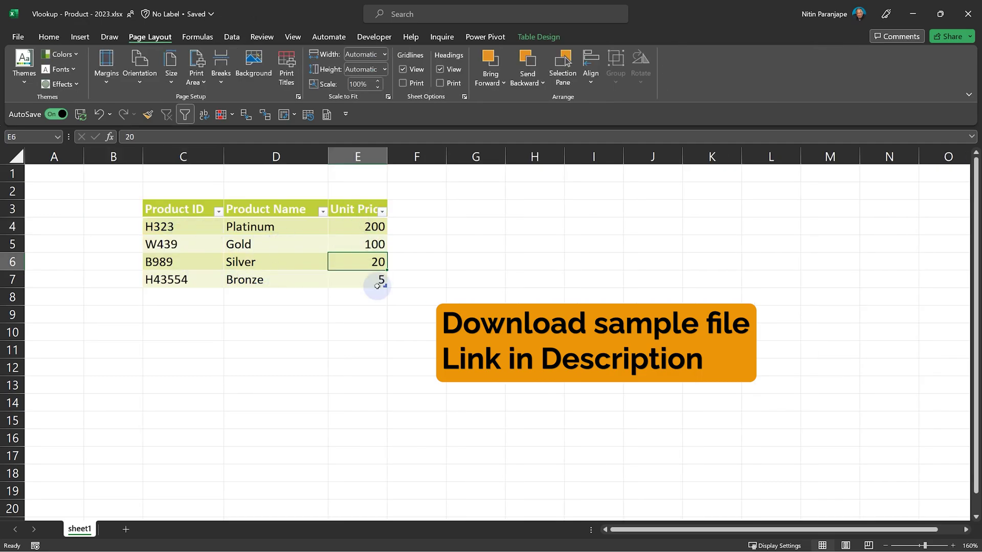
Step: Return to the combined sheet and inspect the Country VLOOKUP formula in C6
key(ctrl+Tab)
click(116, 528)
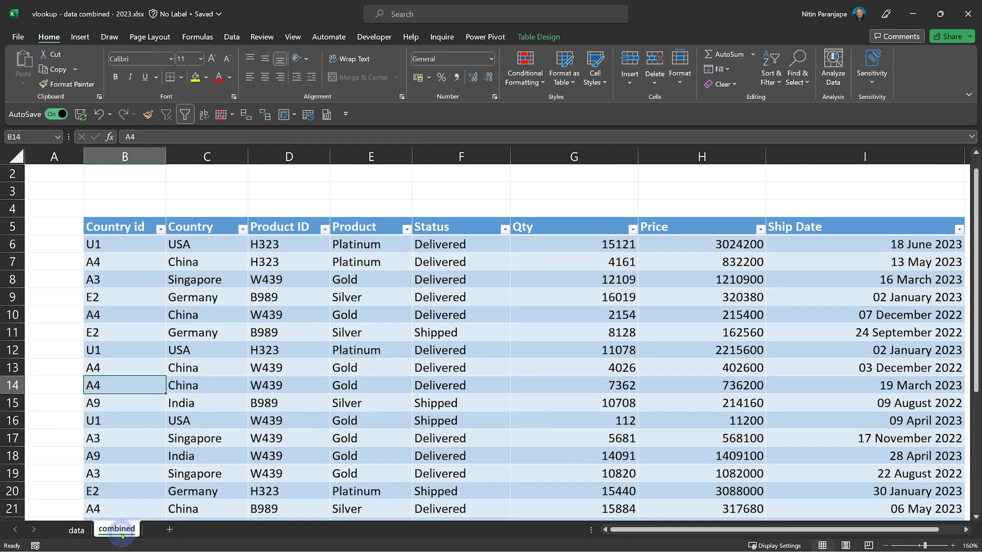
click(192, 251)
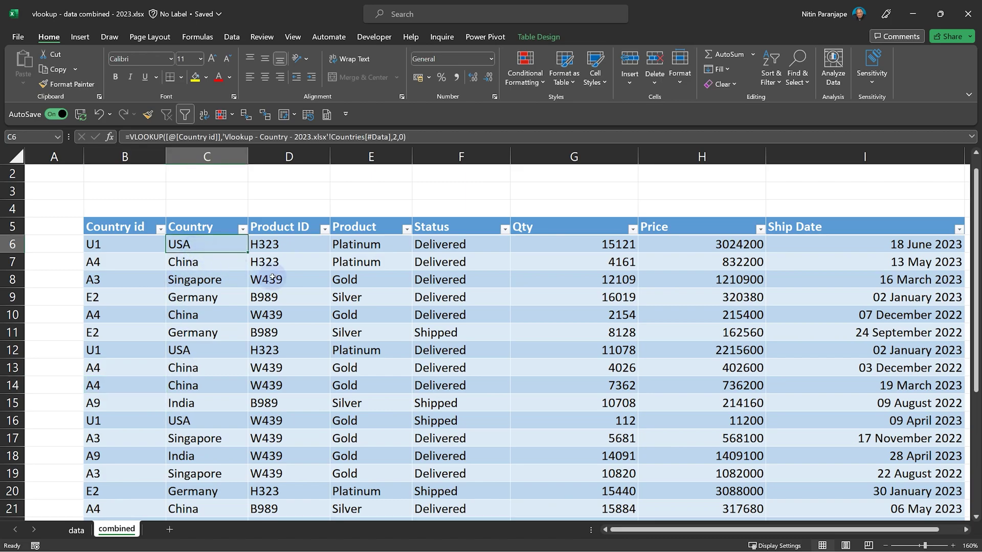
key(F2)
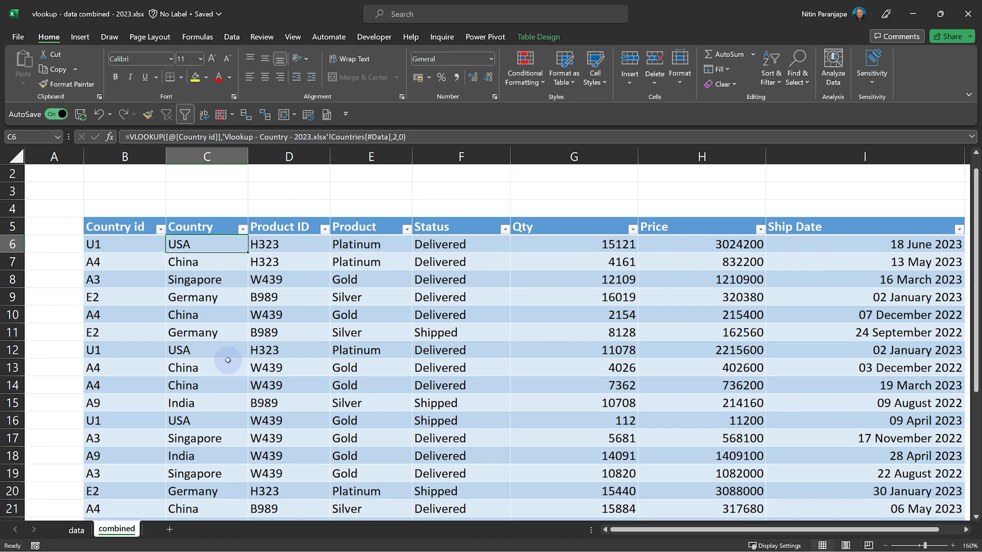
key(ctrl+Return)
Step: Inspect the Product VLOOKUP in E6 and the Price formula in H6
click(358, 244)
key(F2)
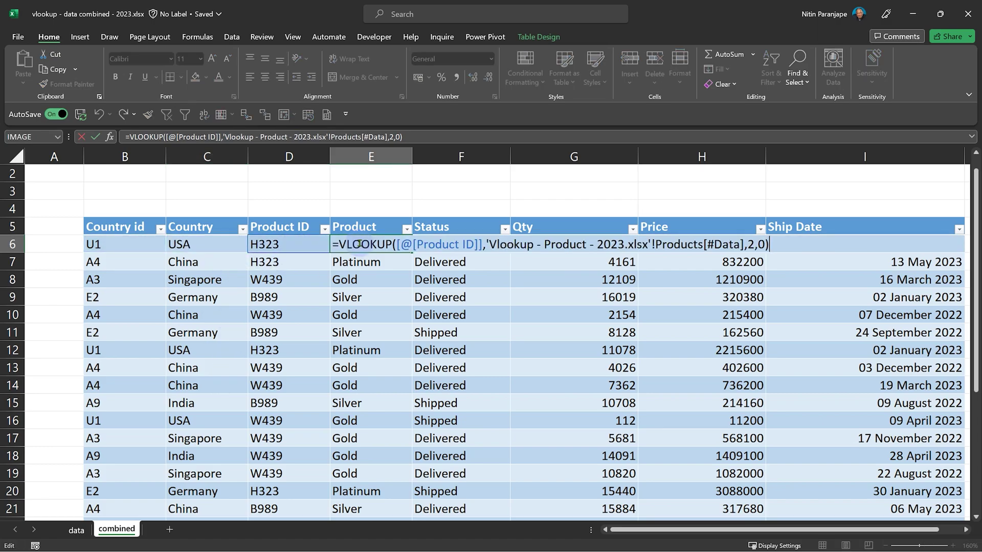
key(ctrl+Return)
click(657, 249)
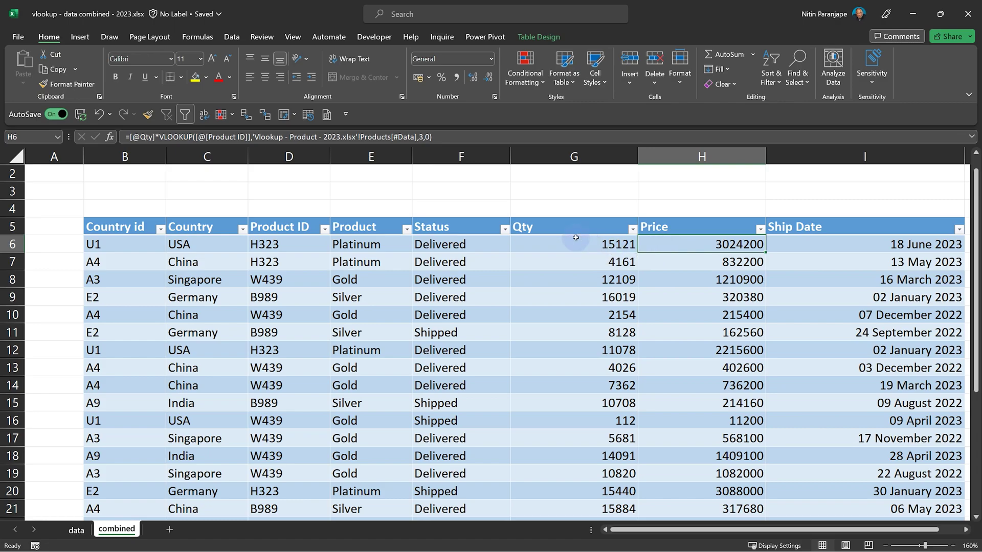
key(F2)
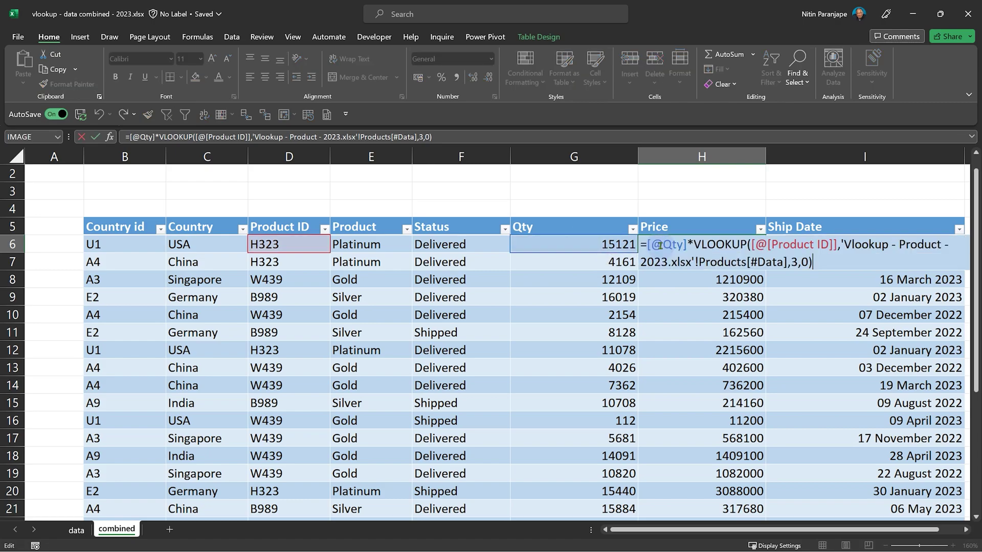
key(ctrl+Return)
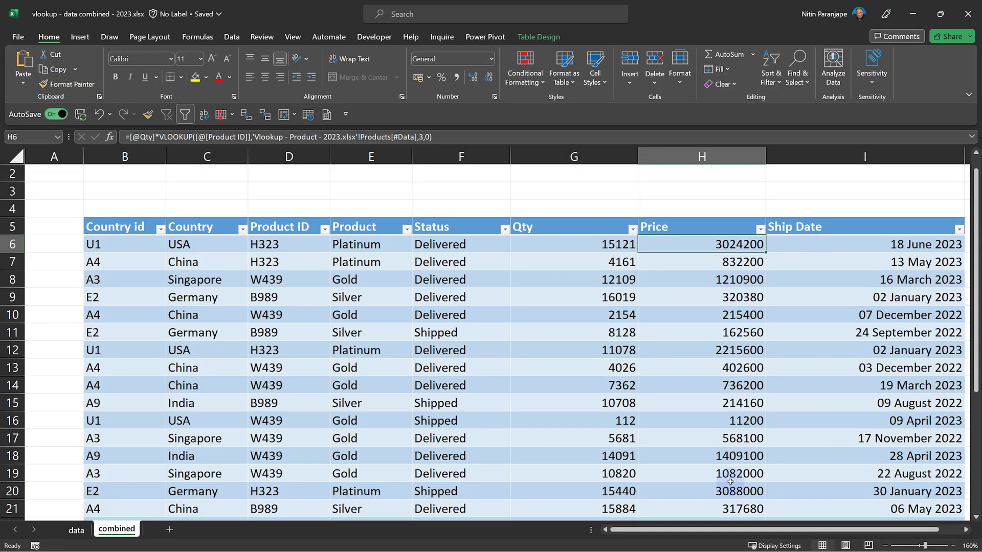
key(ctrl+grave)
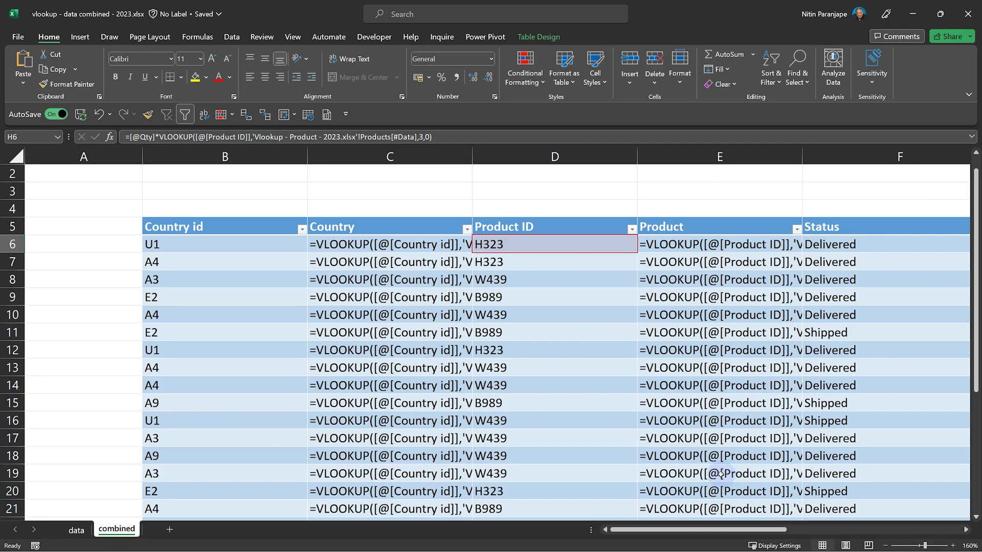
Step: Inspect the Country formula's full file path in the formula bar
key(Left)
click(463, 141)
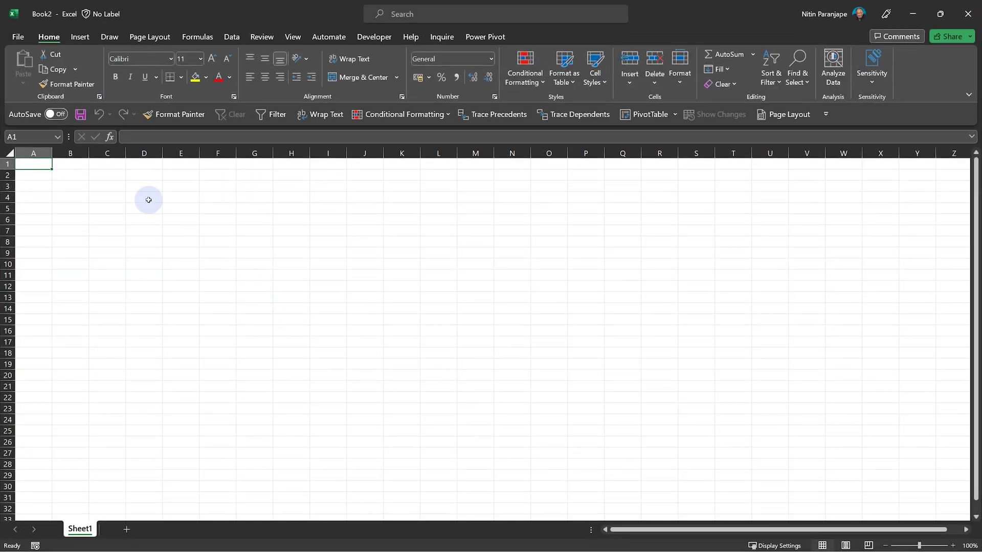
Step: Import the Txn table from the Vlookup - Transactions - 2023 workbook into Power Query
click(230, 39)
click(23, 69)
mouse_move(57, 103)
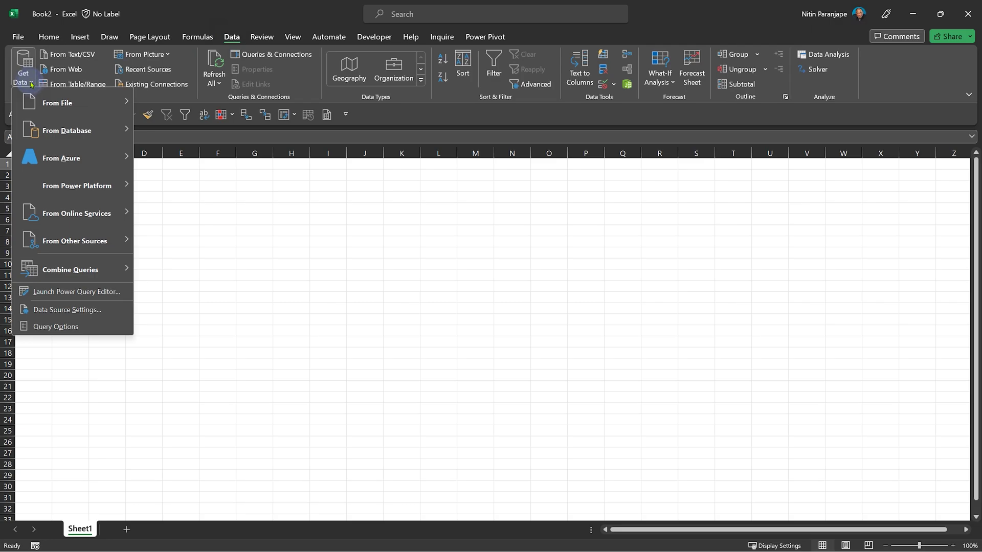
click(194, 104)
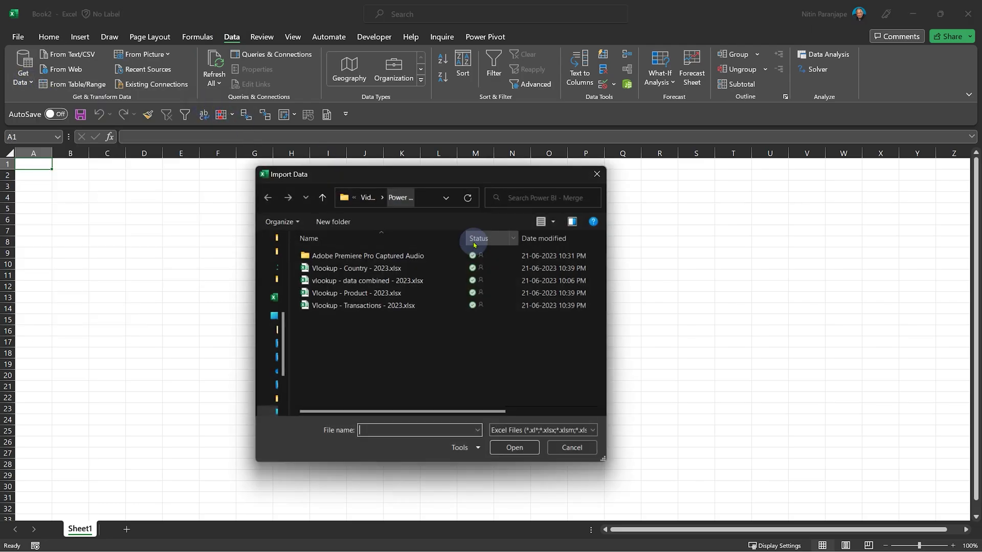
double_click(353, 305)
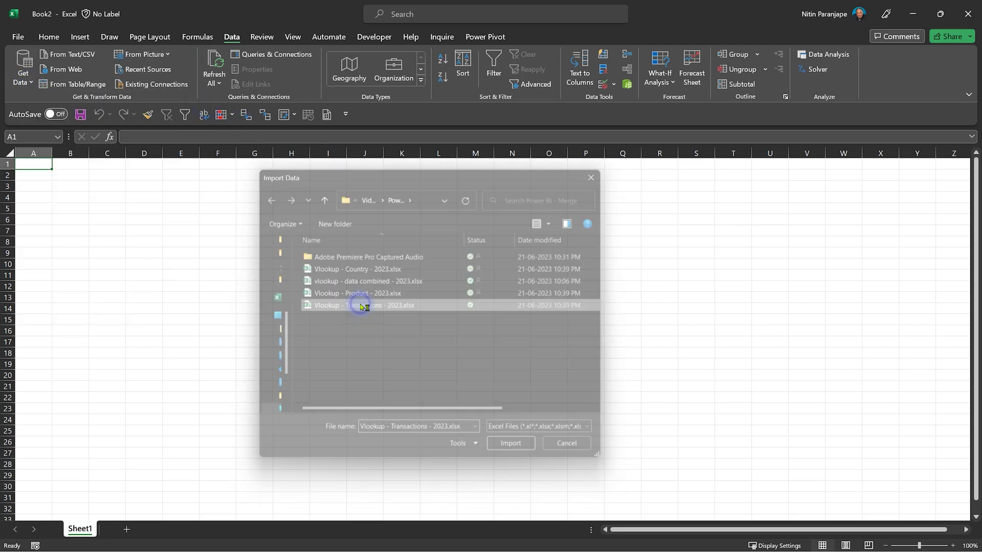
click(287, 186)
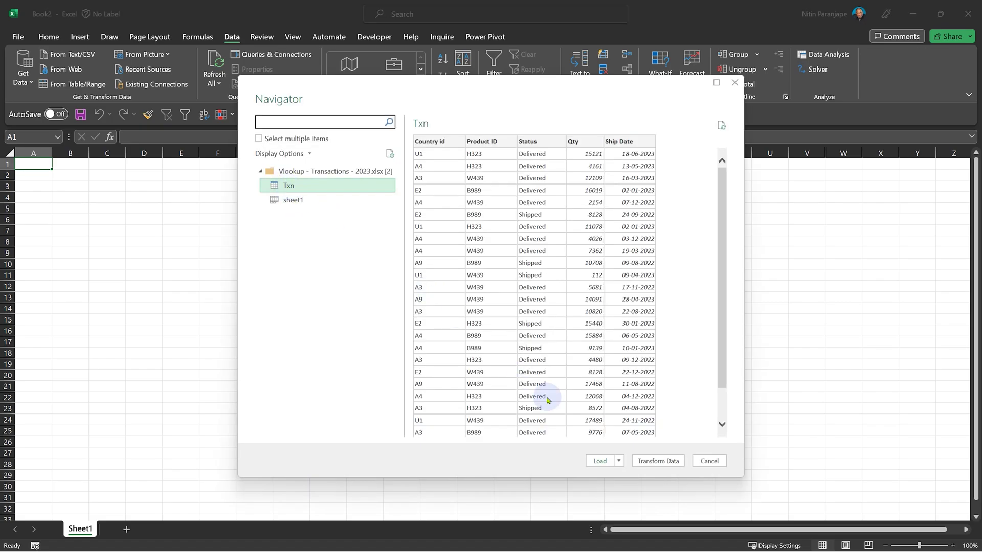
click(646, 461)
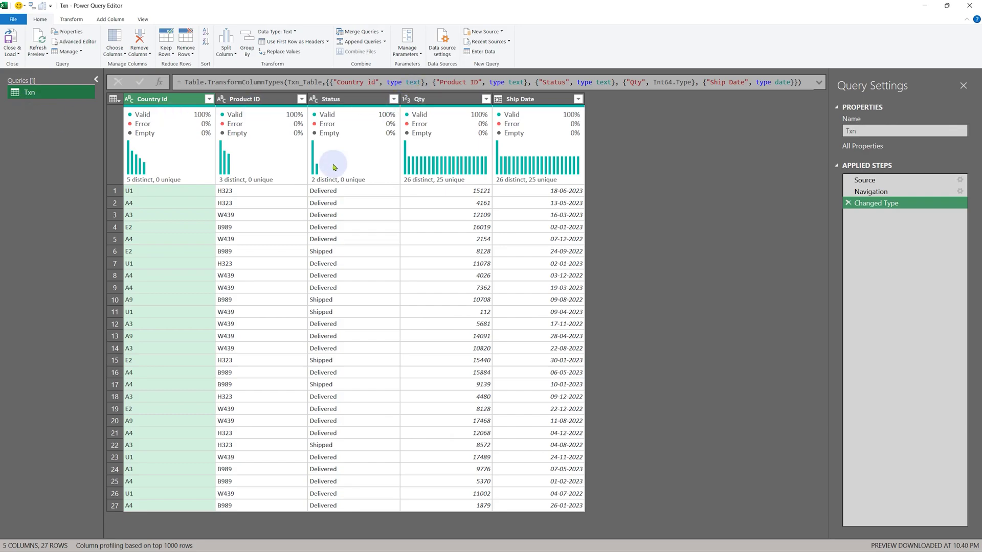
Step: Add the Countries and Products tables as new Excel workbook sources
click(492, 31)
mouse_move(469, 42)
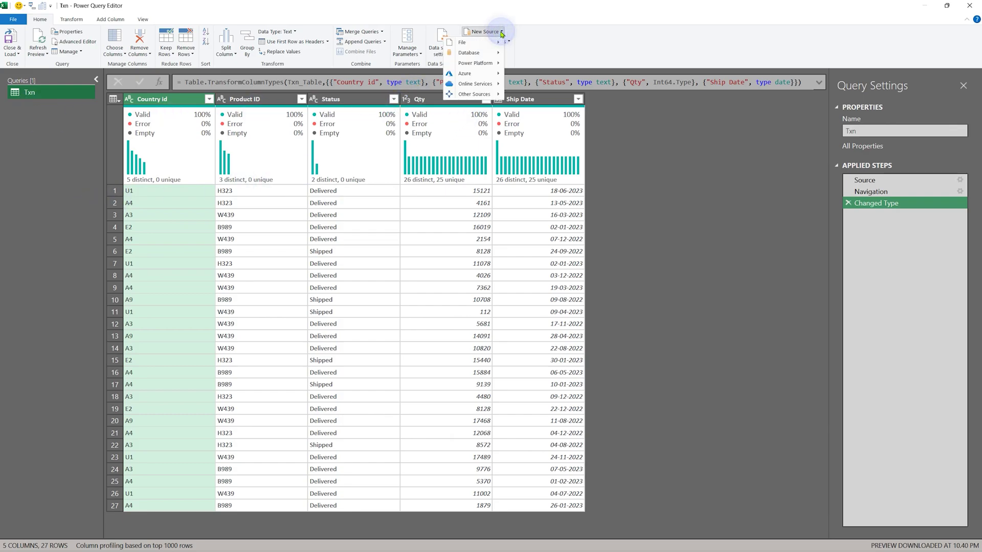
click(419, 49)
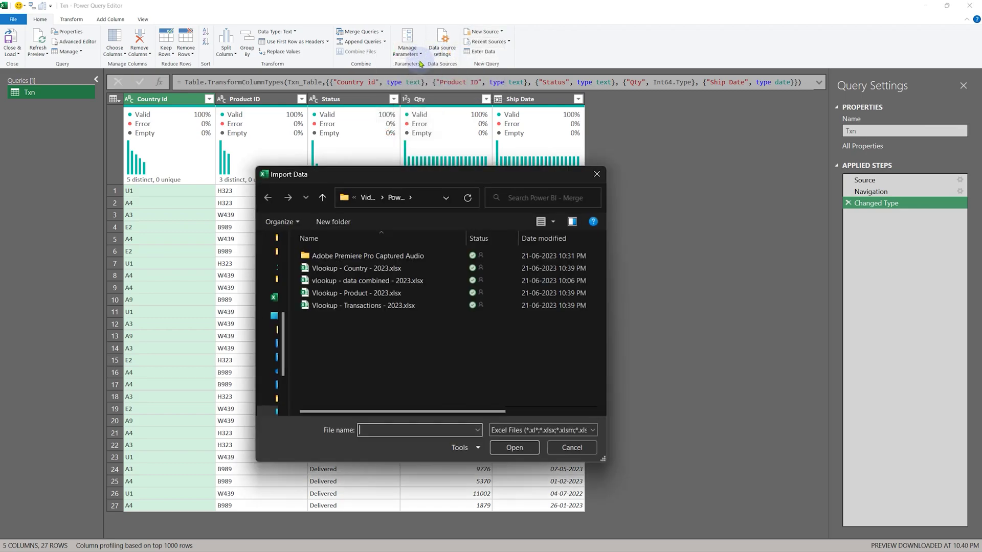
double_click(338, 268)
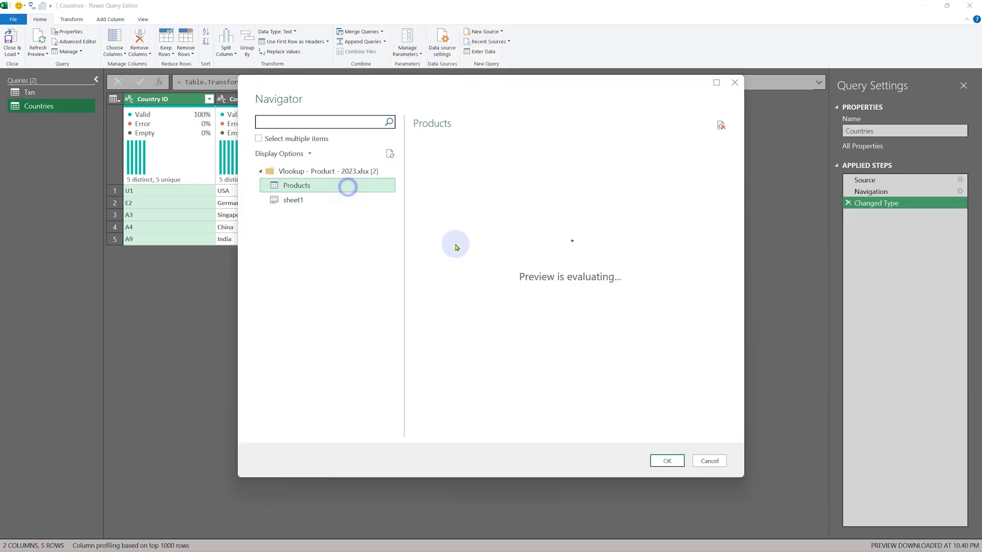
click(662, 459)
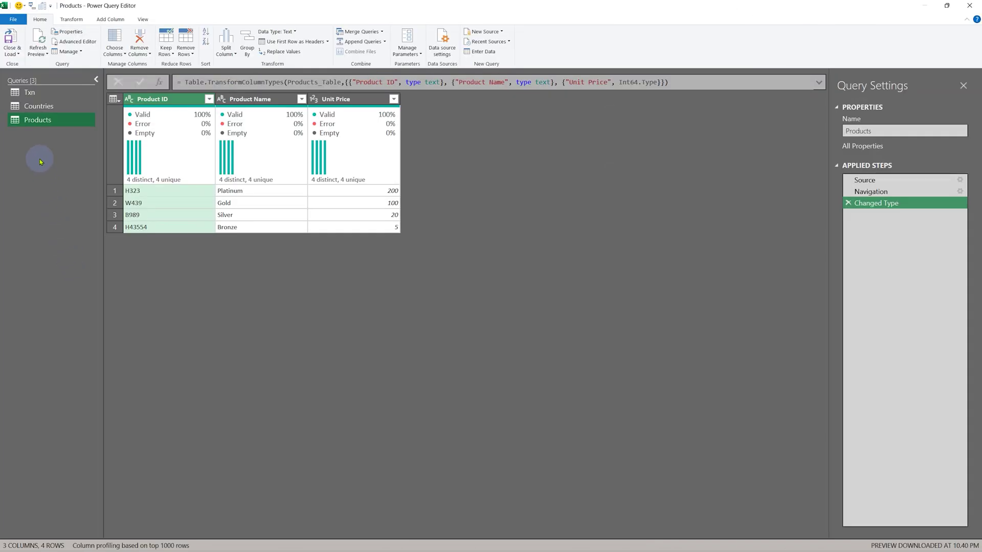
Step: Compare the Txn and Countries queries, returning to Txn with merge options shown
click(30, 92)
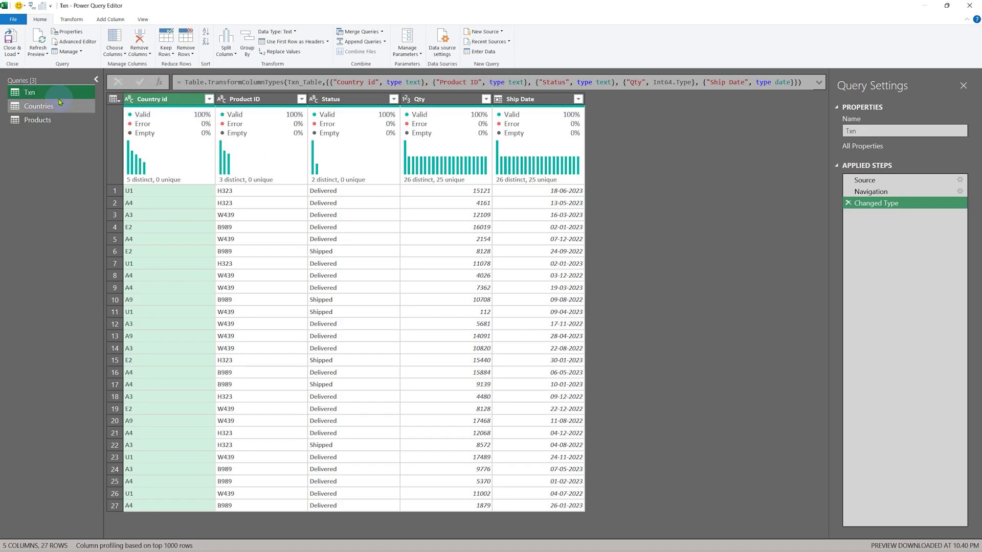
click(77, 106)
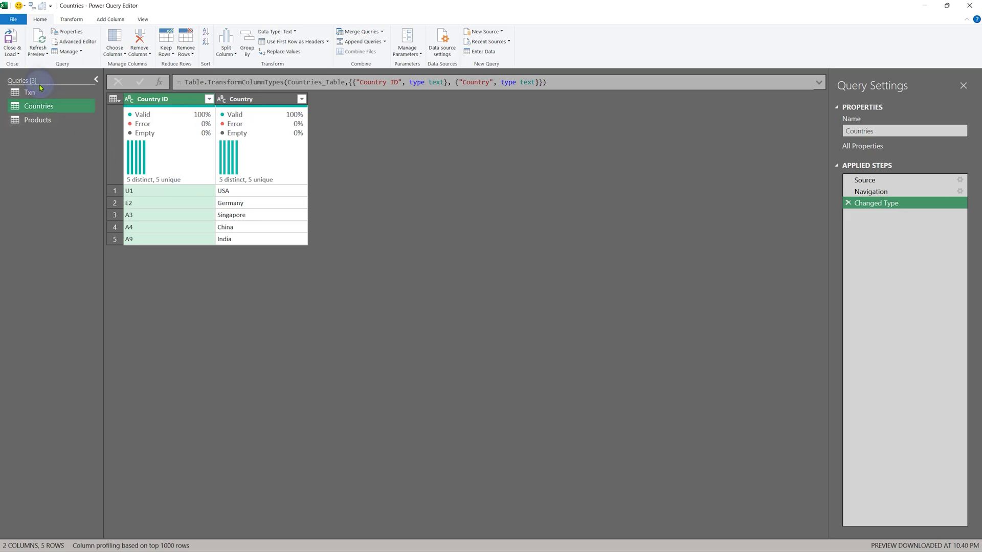
click(49, 97)
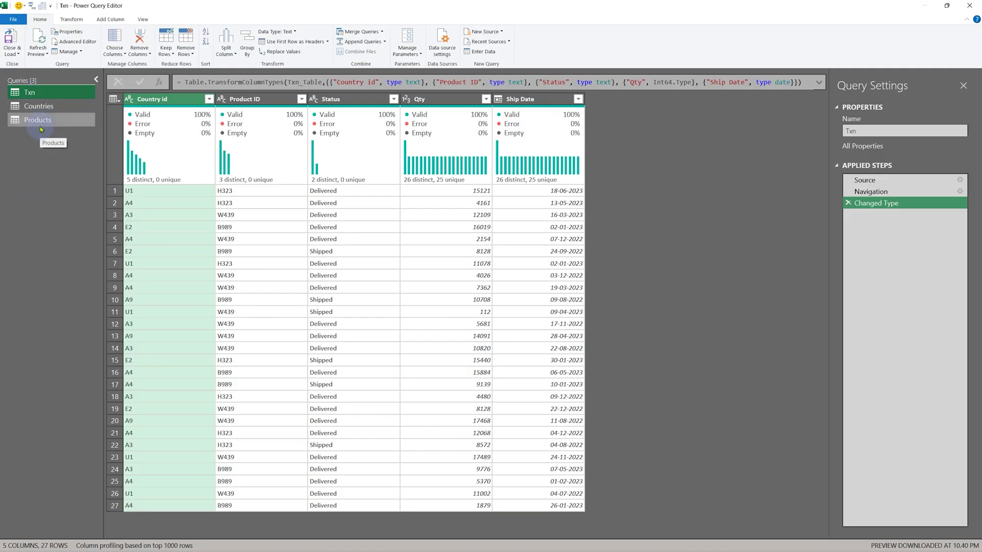
click(382, 31)
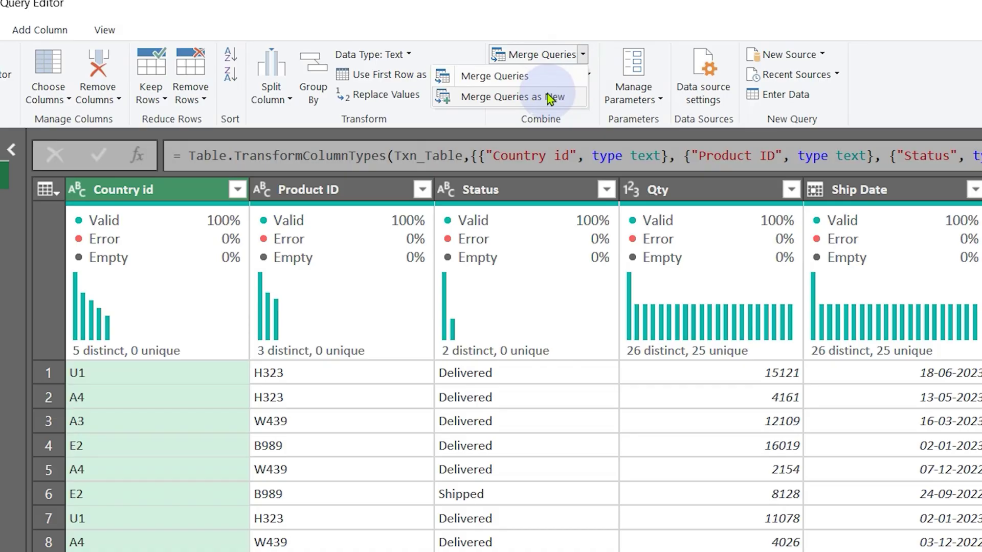
Step: Merge Txn with Countries as a new query, matching Country id to Country ID
click(550, 98)
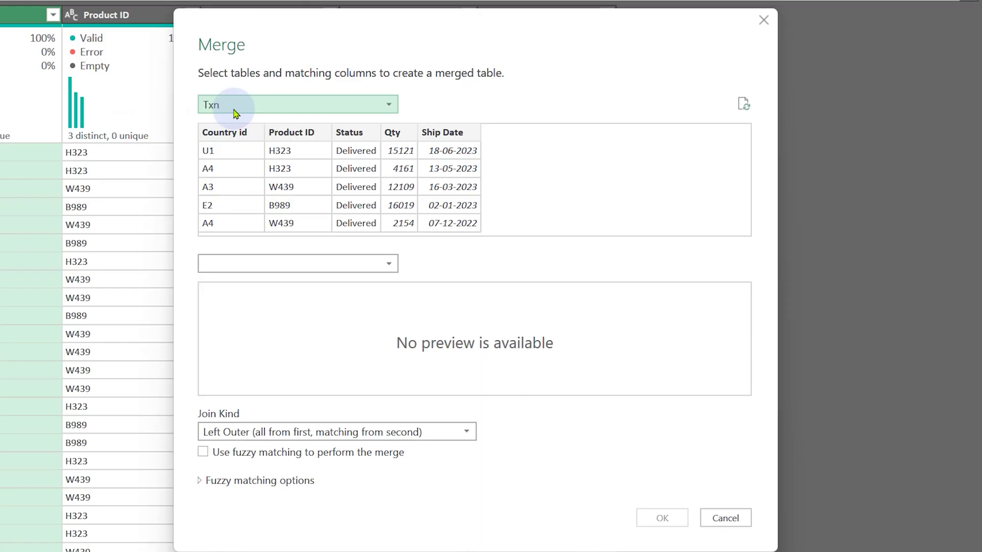
click(245, 263)
click(239, 281)
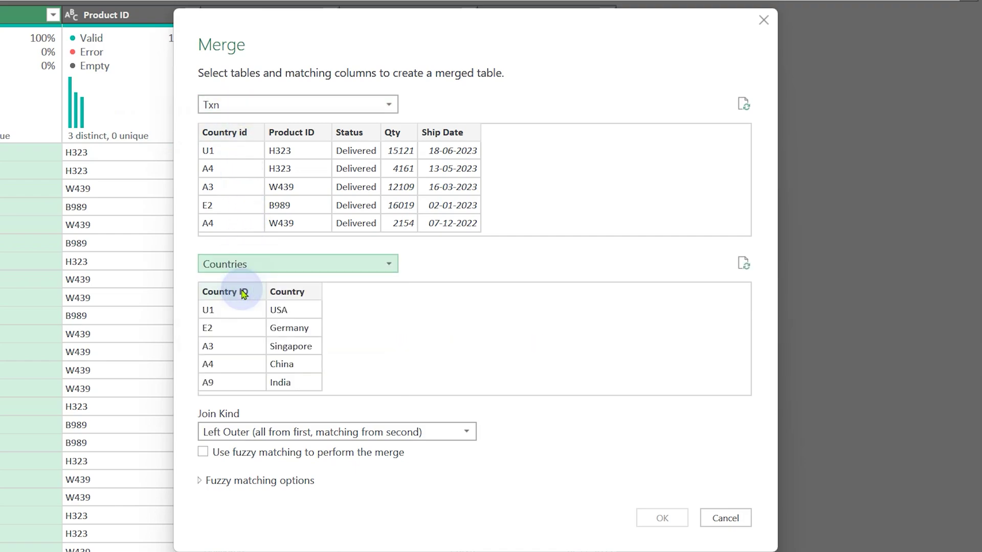
click(222, 134)
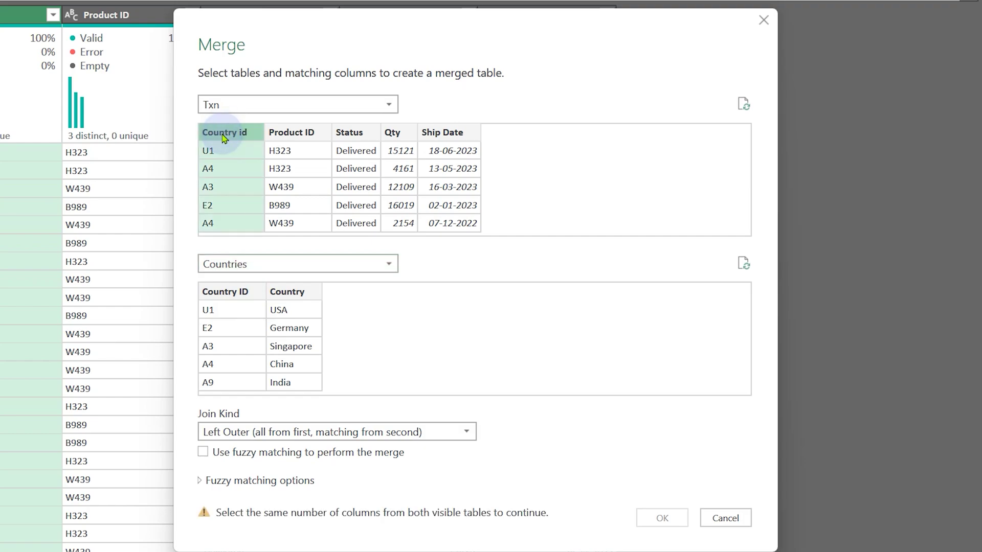
click(233, 299)
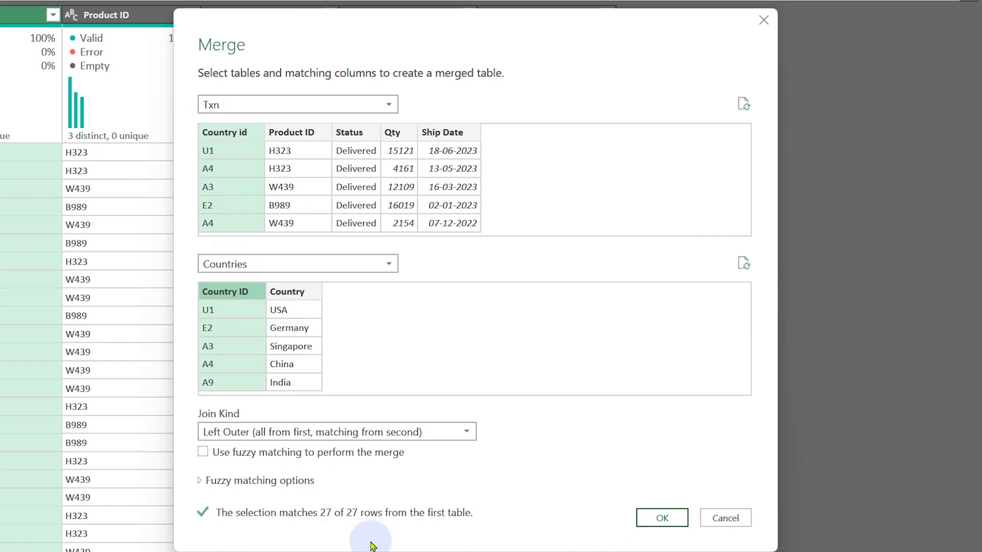
click(668, 519)
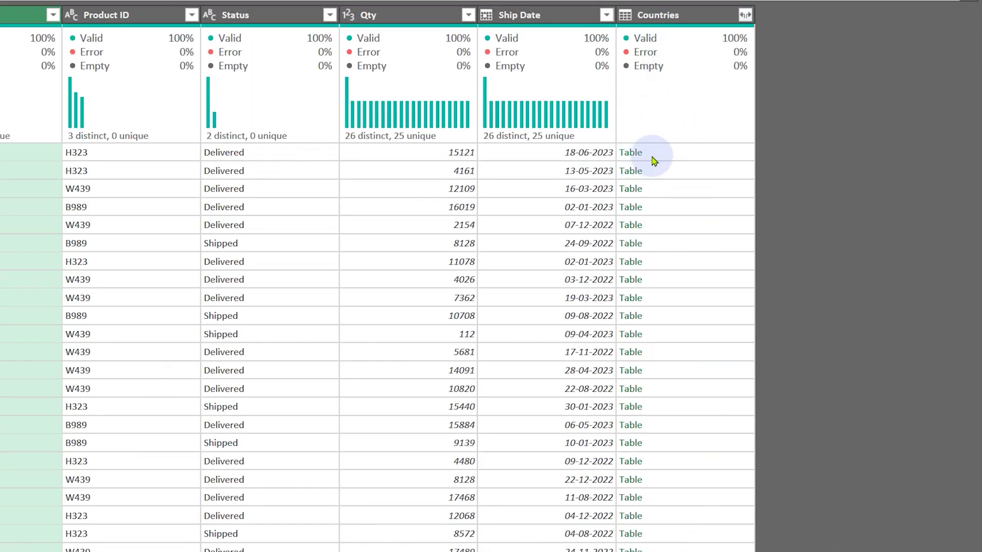
Step: Expand Countries to only its Country column, without the table-name prefix
click(745, 16)
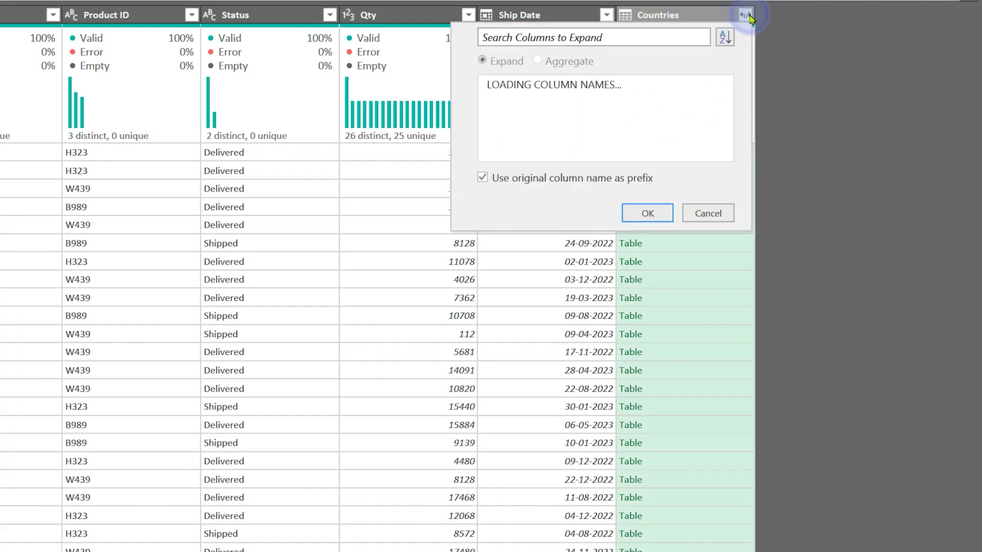
click(493, 105)
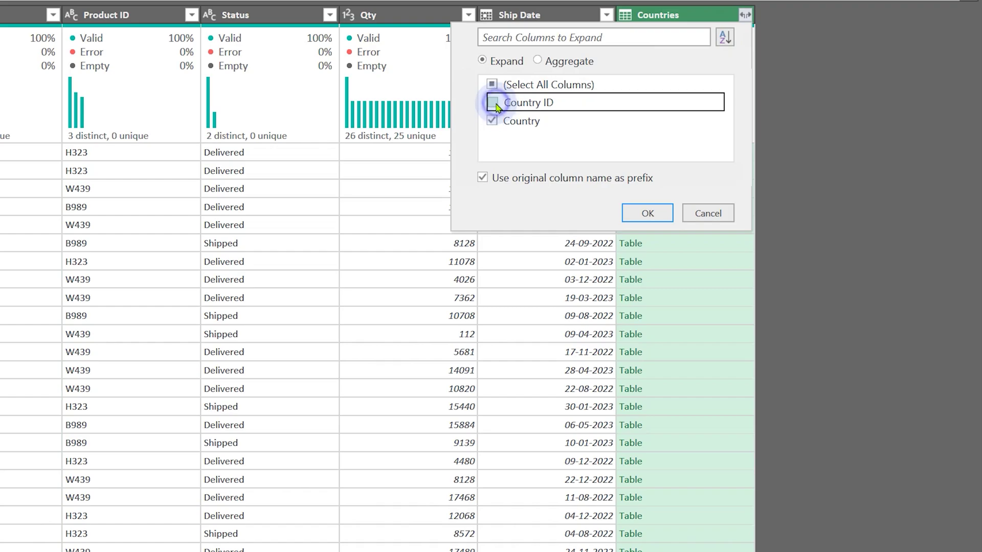
click(518, 179)
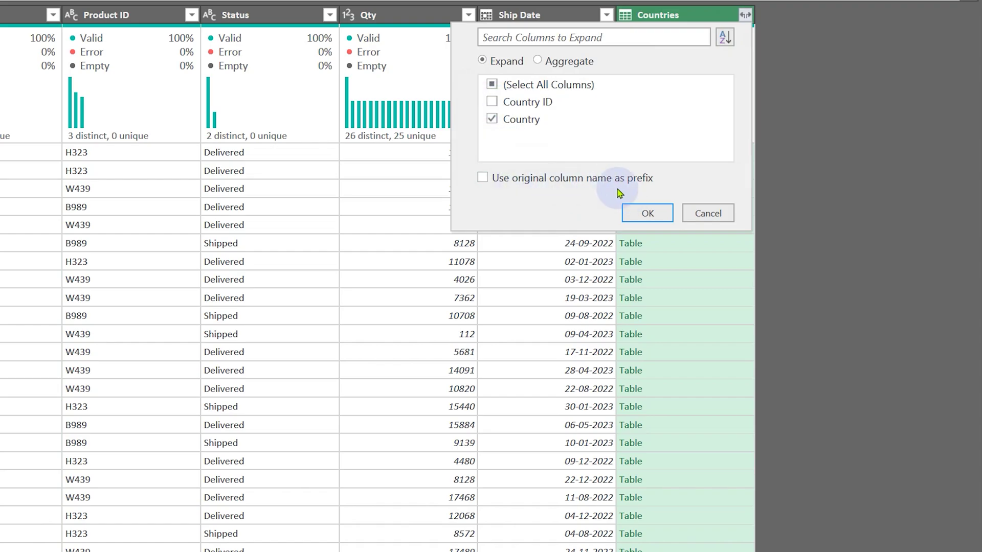
click(646, 212)
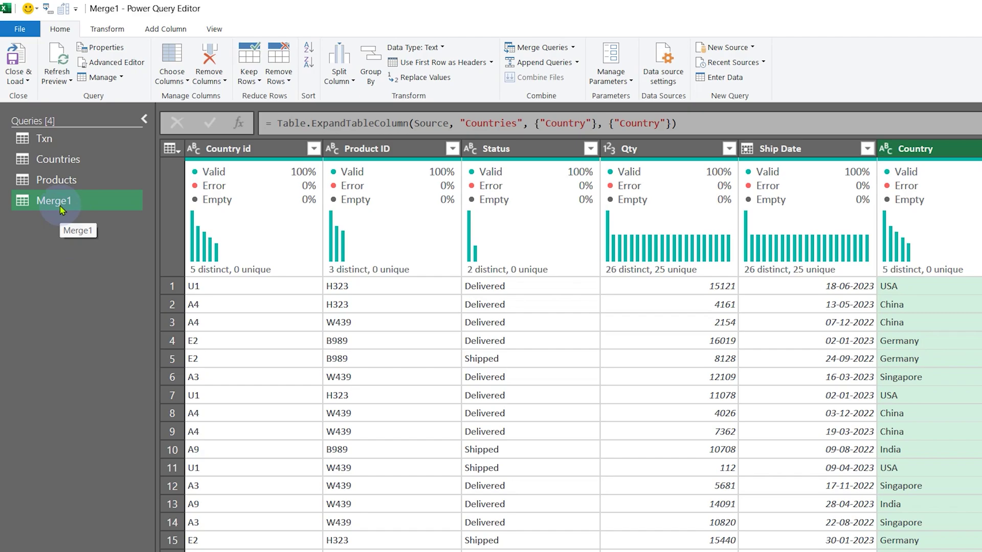
Step: Merge Products on Product ID and expand its Product Name and Unit Price columns
click(545, 49)
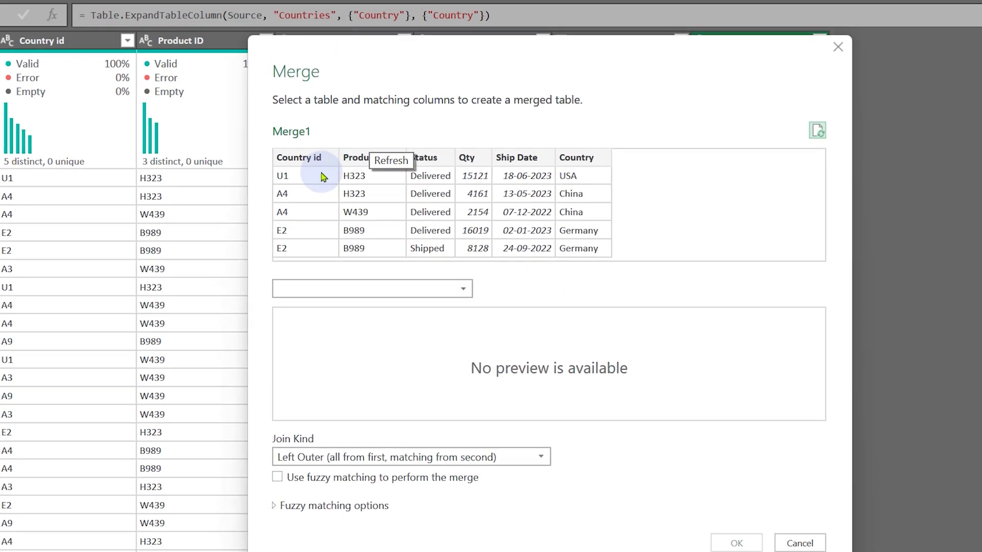
click(296, 290)
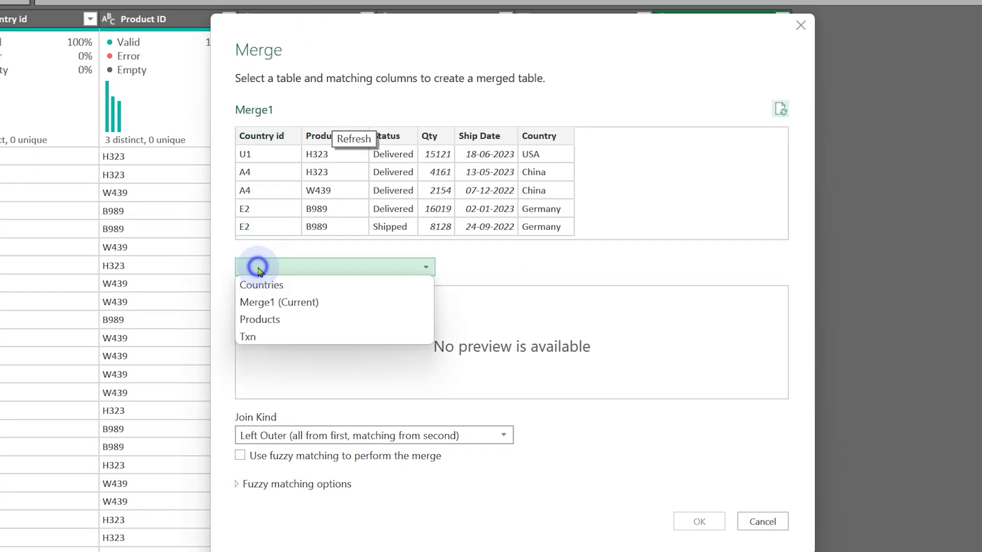
click(270, 320)
click(317, 137)
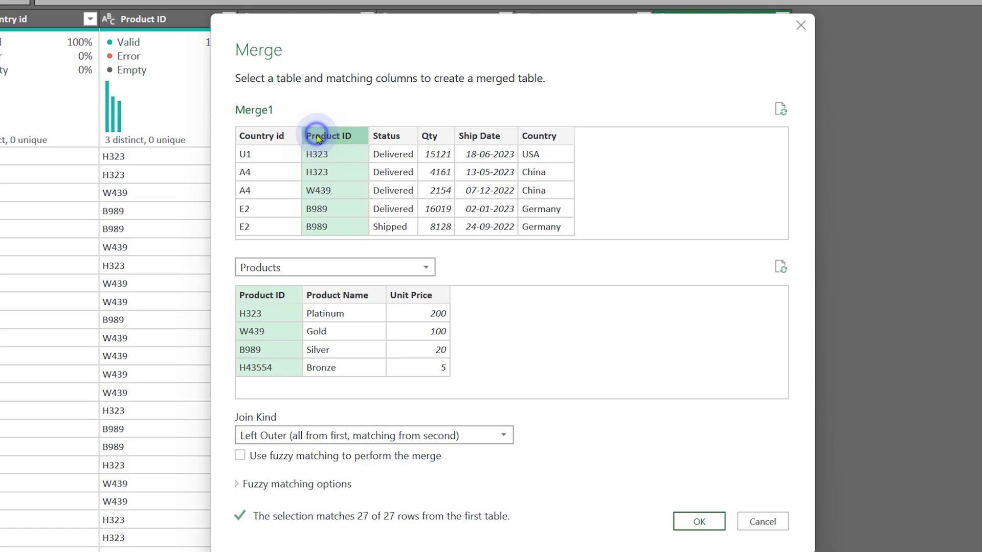
click(700, 522)
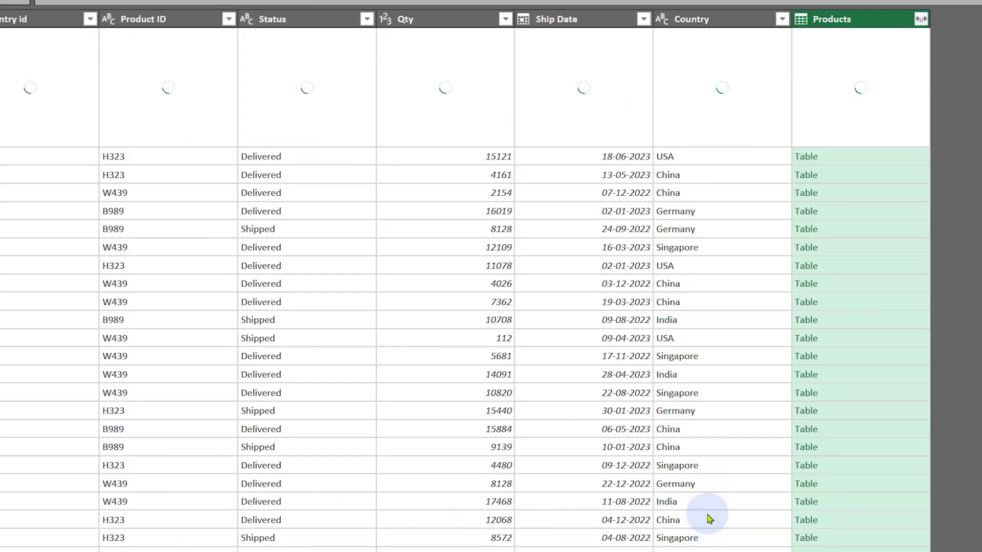
click(920, 19)
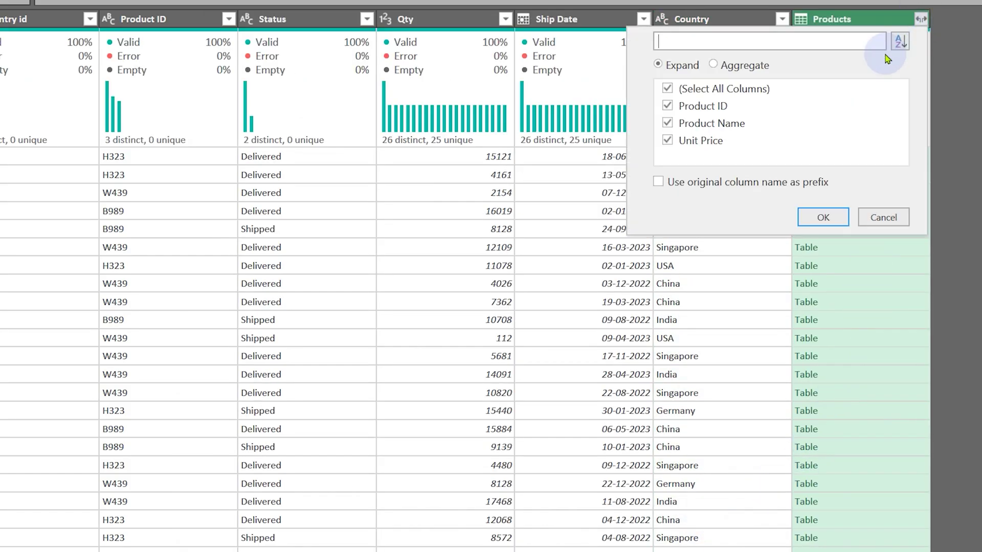
click(668, 106)
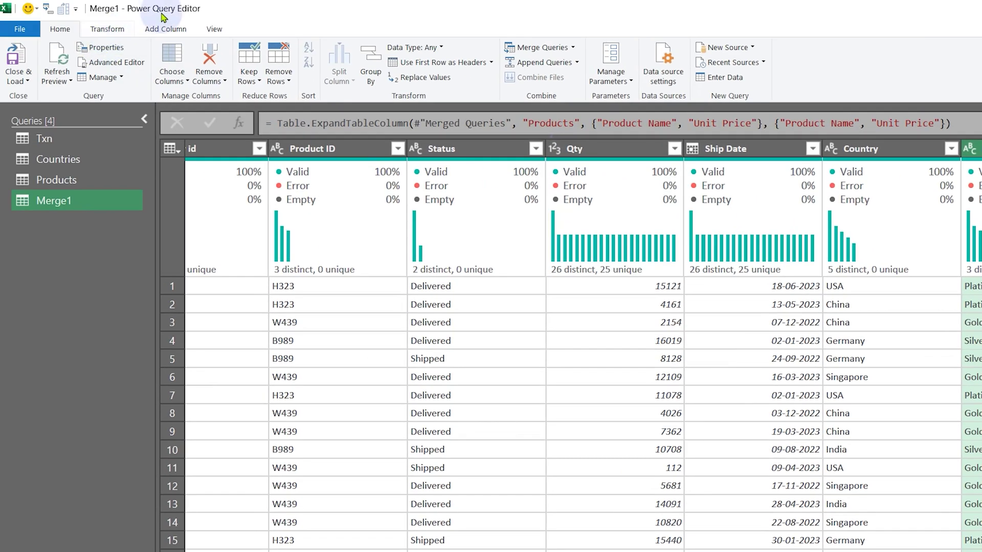
click(166, 29)
Step: Add a custom column named Price with the formula [Qty]*[Unit Price]
click(61, 69)
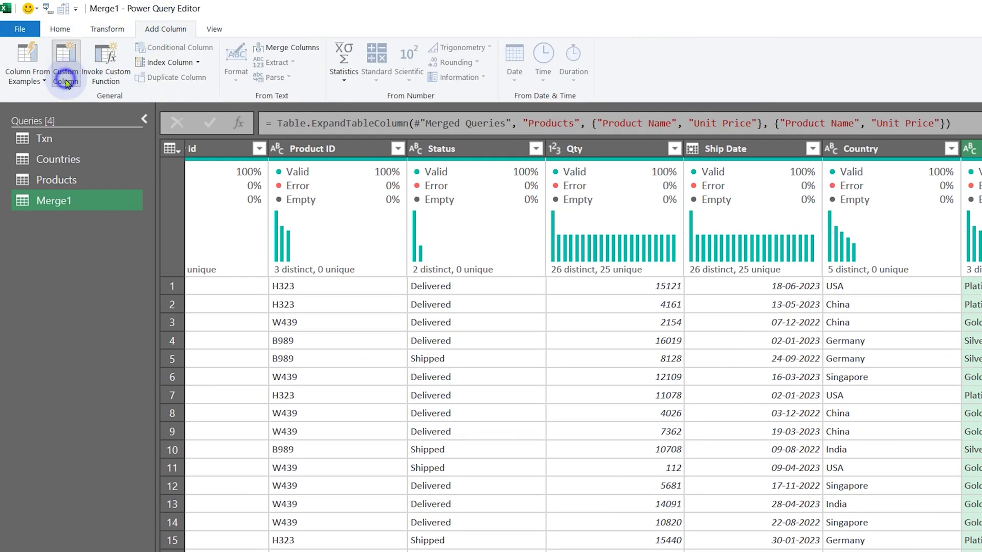
key(ctrl+a)
text(Pri)
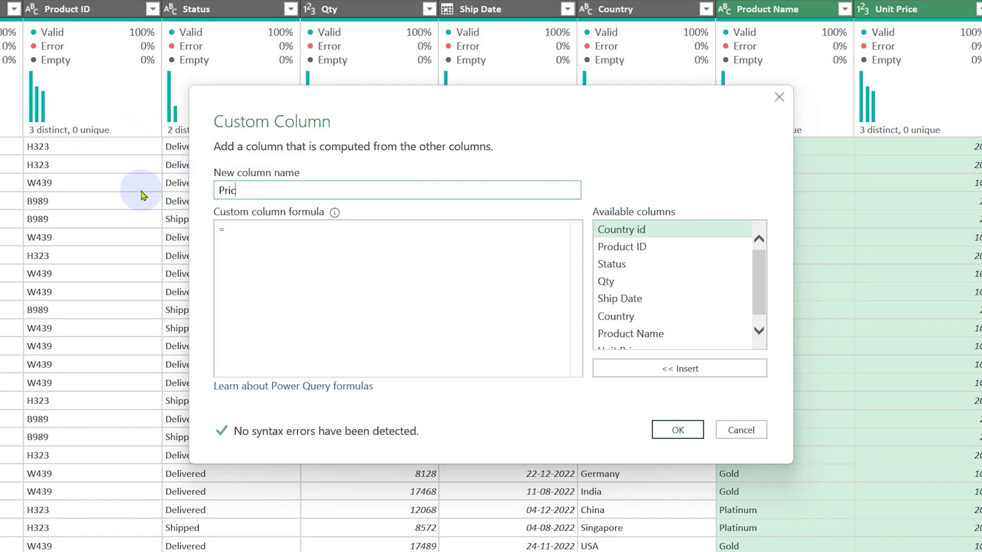
text(ce)
click(261, 229)
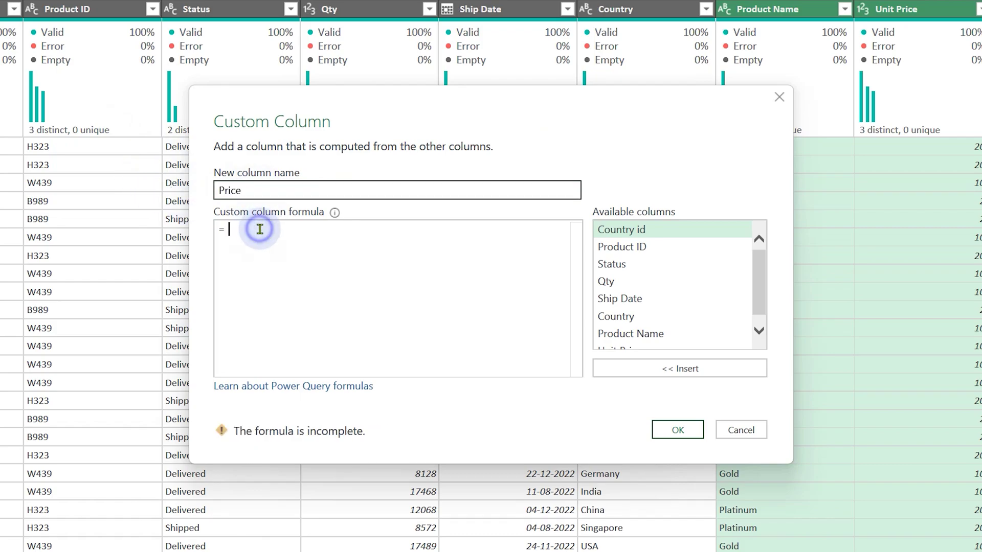
double_click(624, 283)
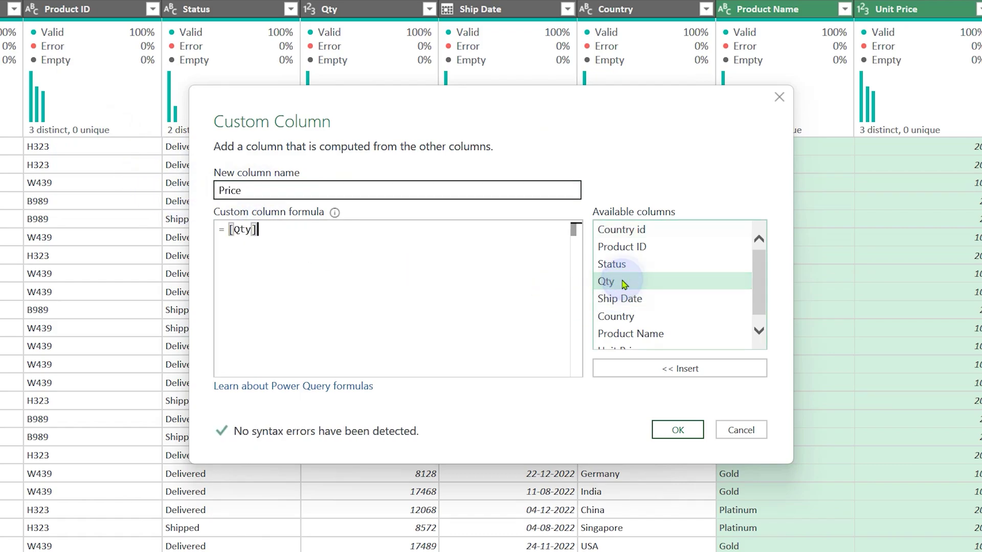
text(*)
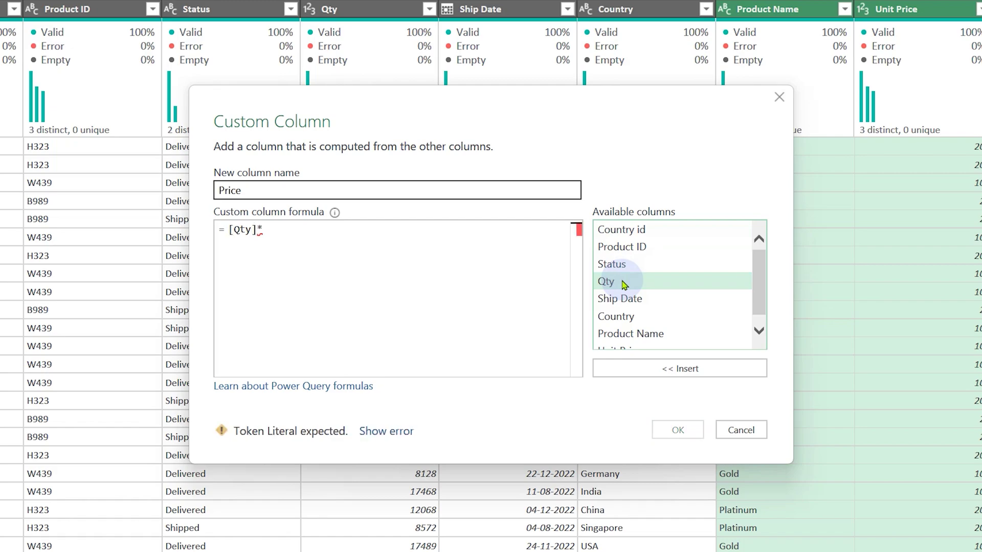
scroll(628, 317, down, 1)
double_click(633, 341)
key(Return)
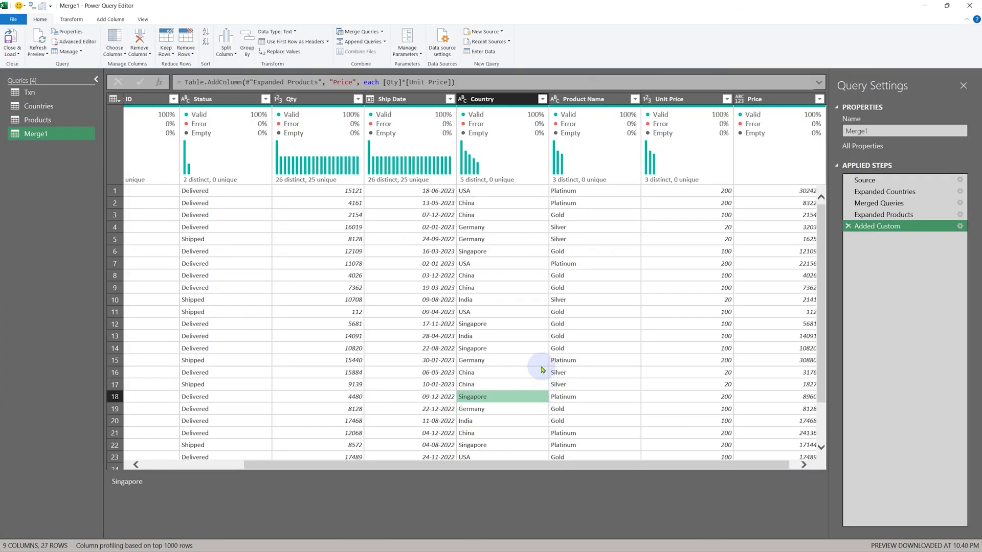
drag(404, 464, 140, 441)
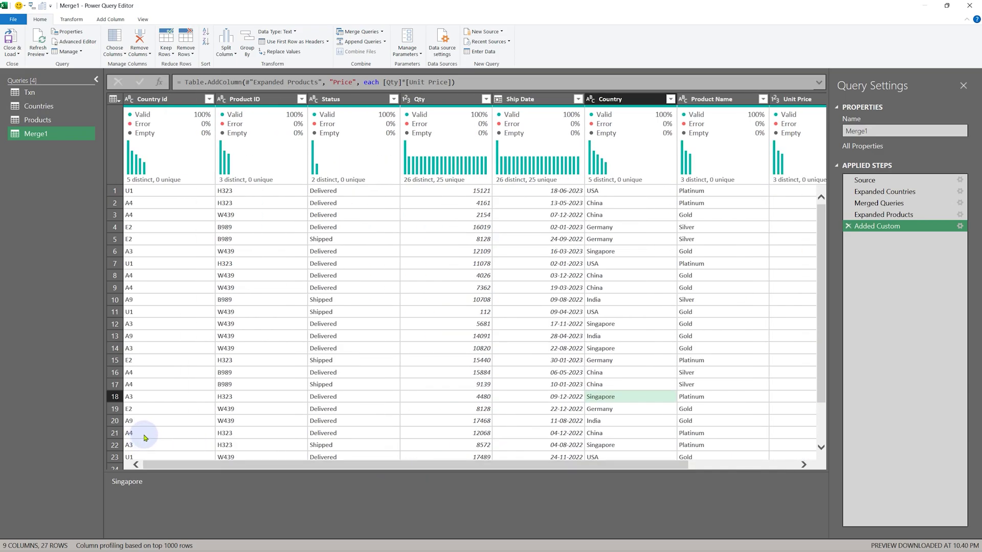
Step: Remove the Country id, Product ID and Unit Price columns and set Price to Whole Number
click(189, 100)
ctrl+click(242, 103)
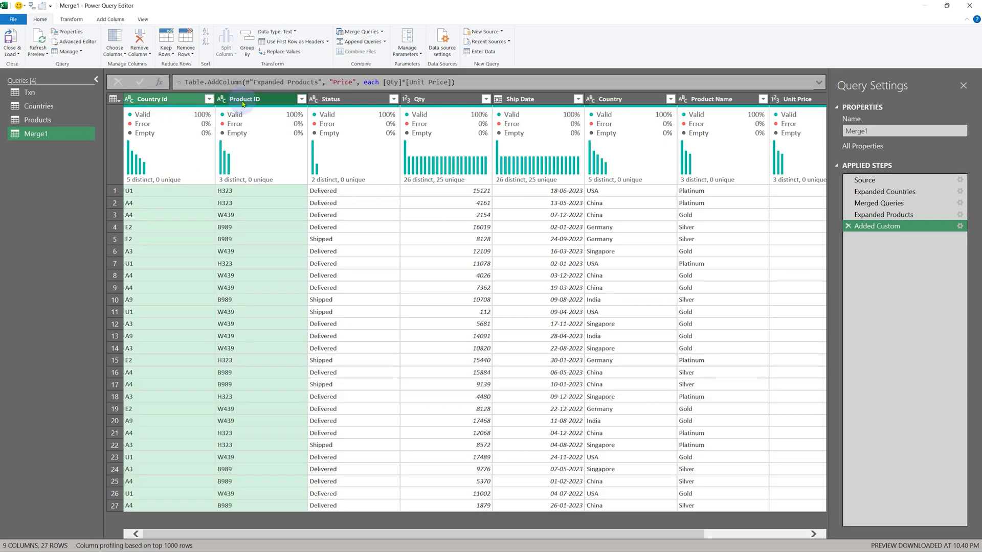
right_click(243, 104)
click(250, 110)
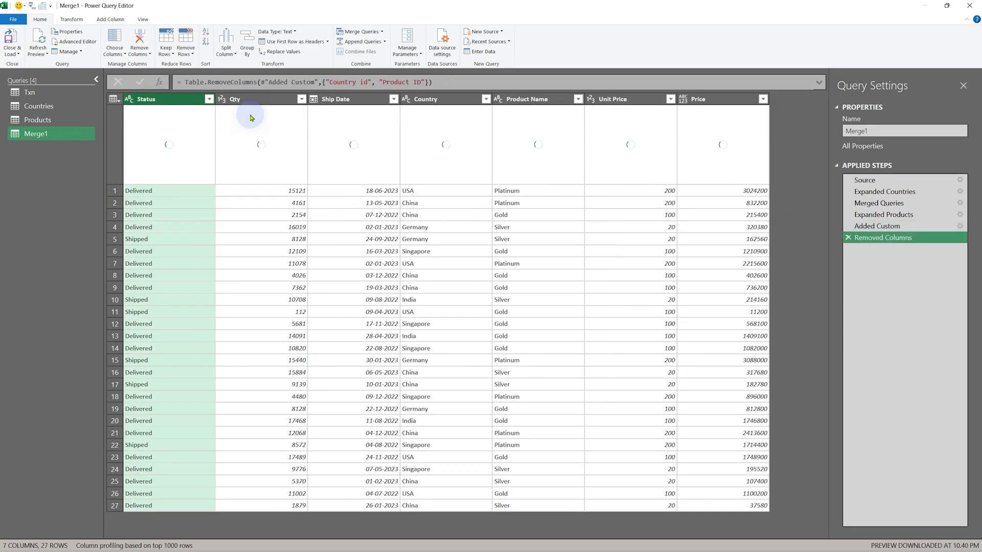
right_click(615, 102)
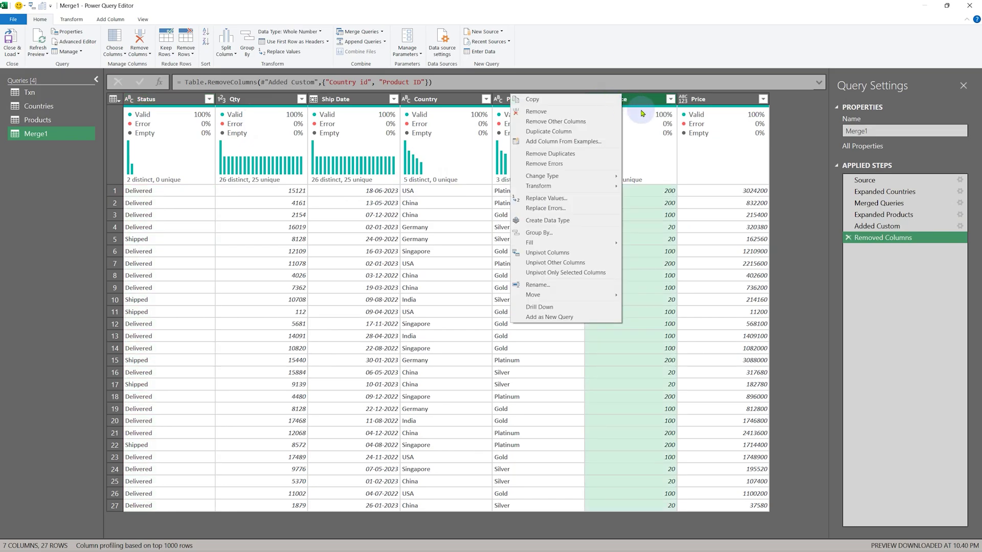
click(549, 111)
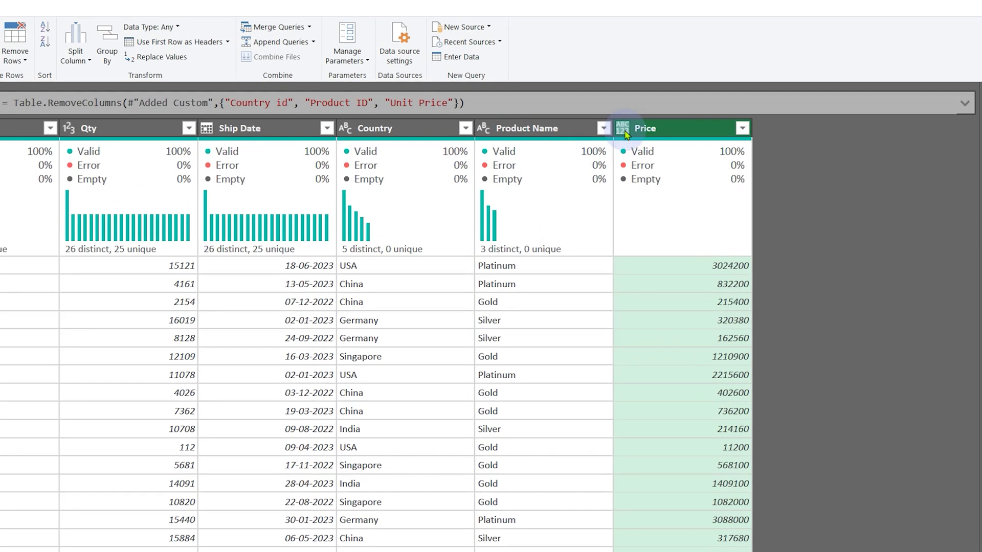
click(624, 131)
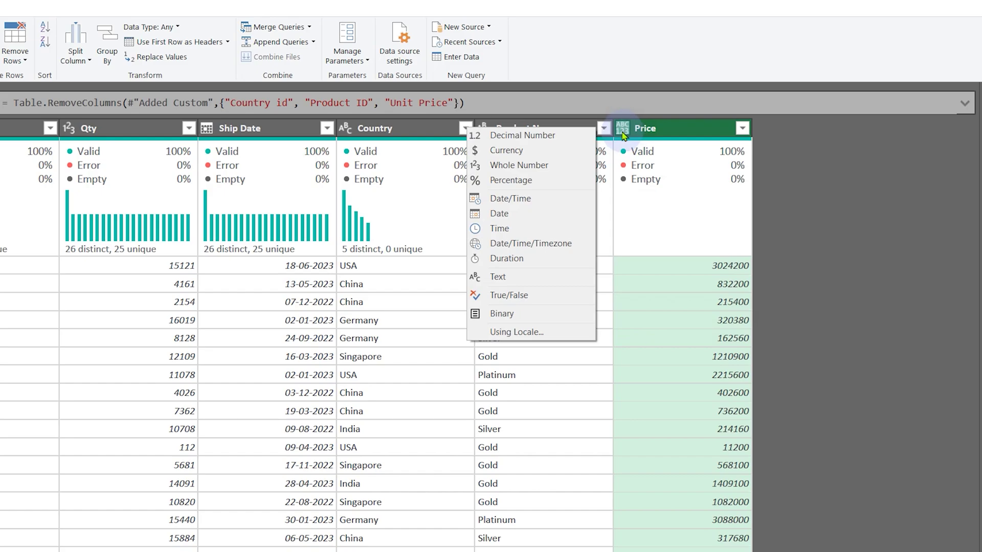
click(523, 165)
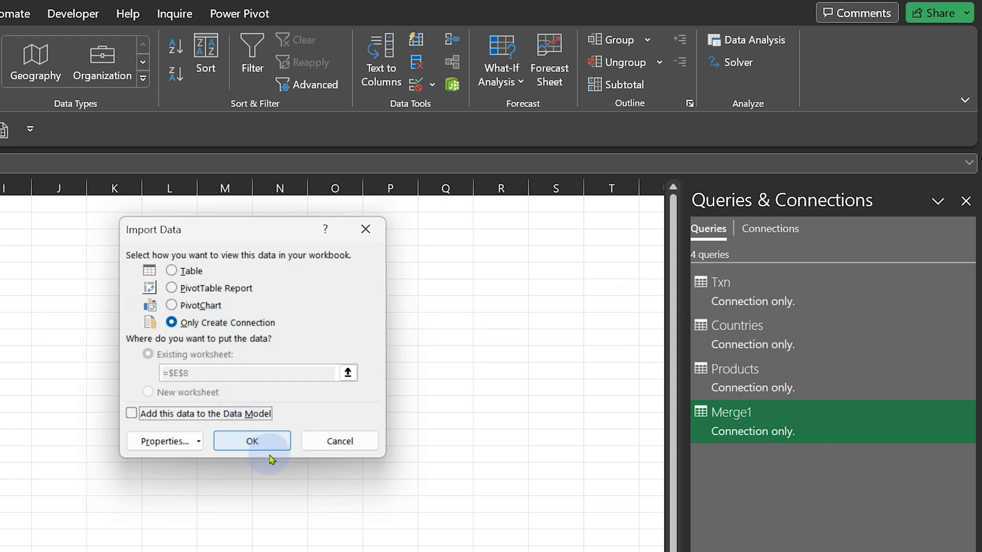
Step: Close the Import Data dialog, leaving Merge1 as a connection-only query
click(316, 441)
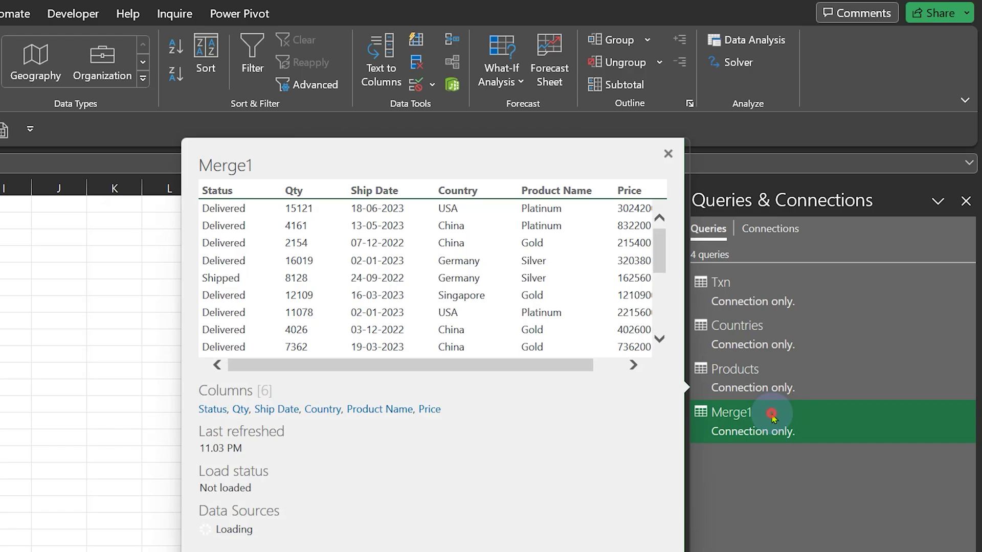
Step: Set Merge1 to load as a table on the existing worksheet at cell E8
right_click(773, 418)
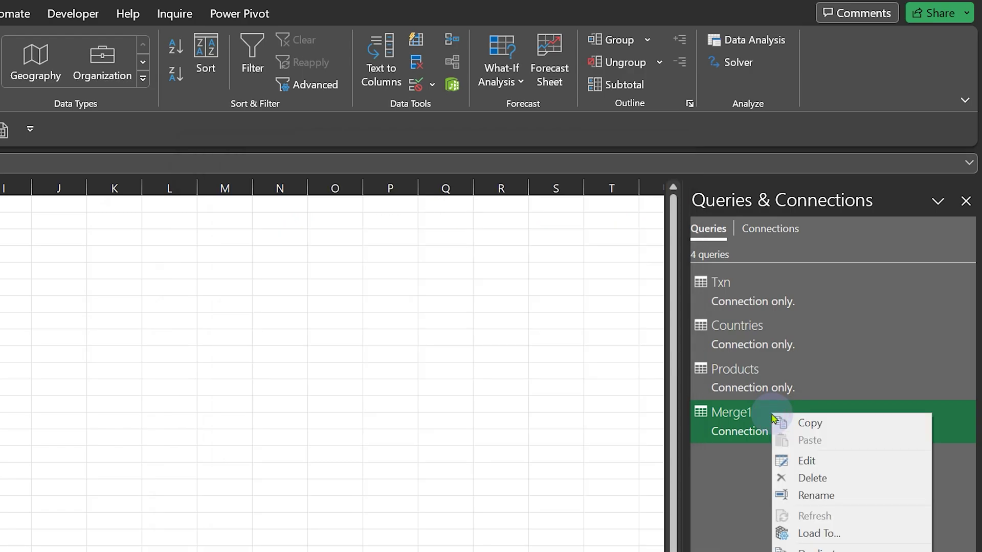
click(819, 533)
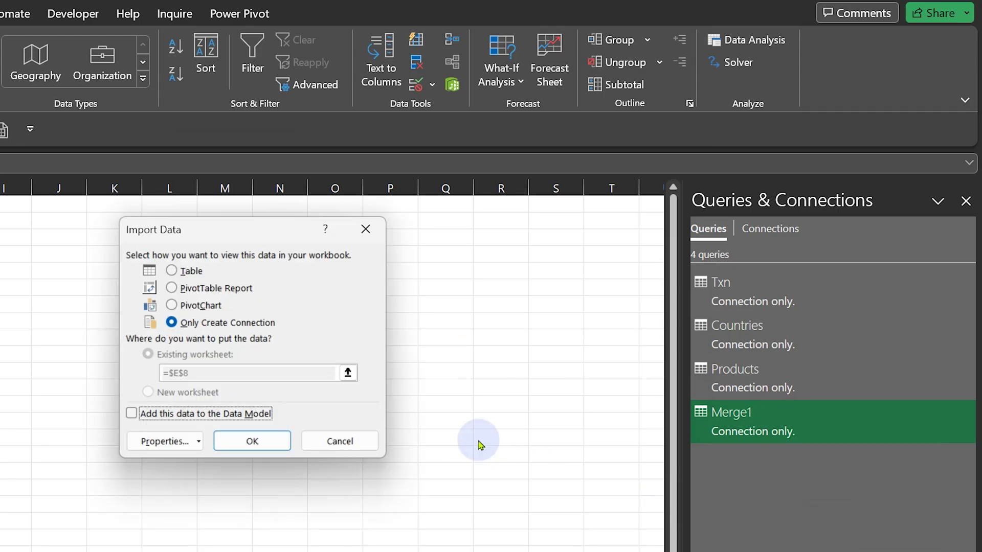
click(192, 272)
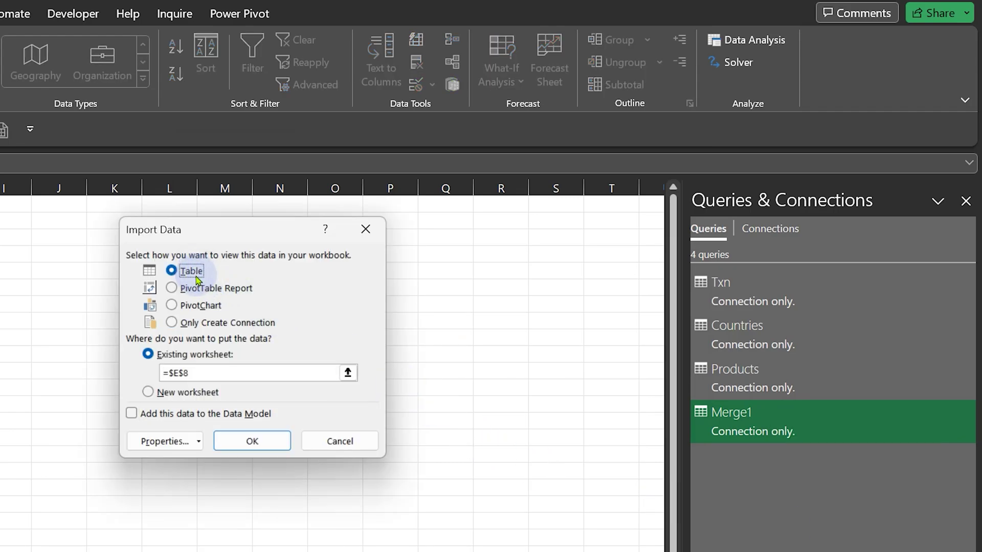